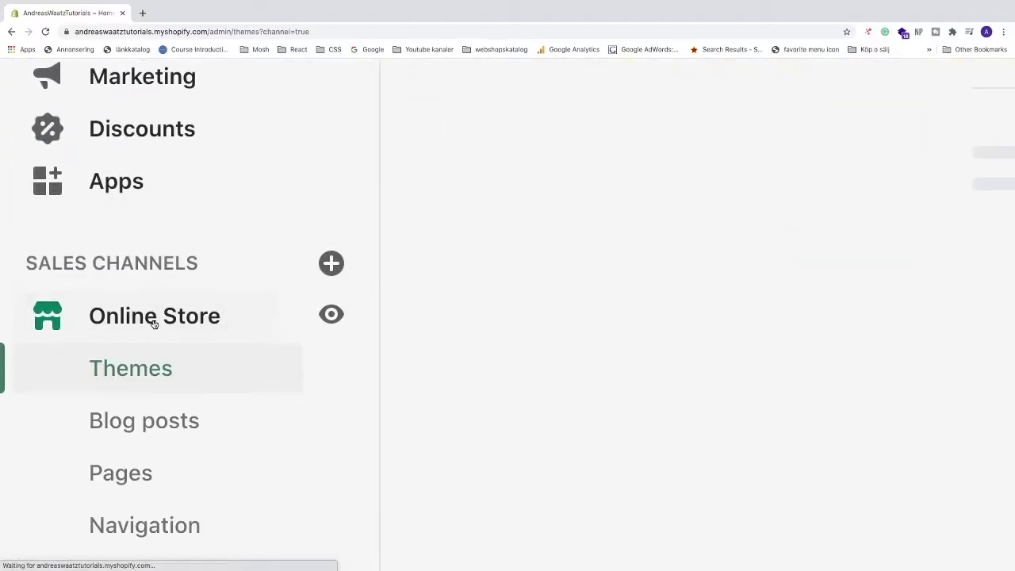
Step: Disable password protection for the online store in its Preferences and save the settings
scroll(154, 324, "down", 5)
left_click(150, 440)
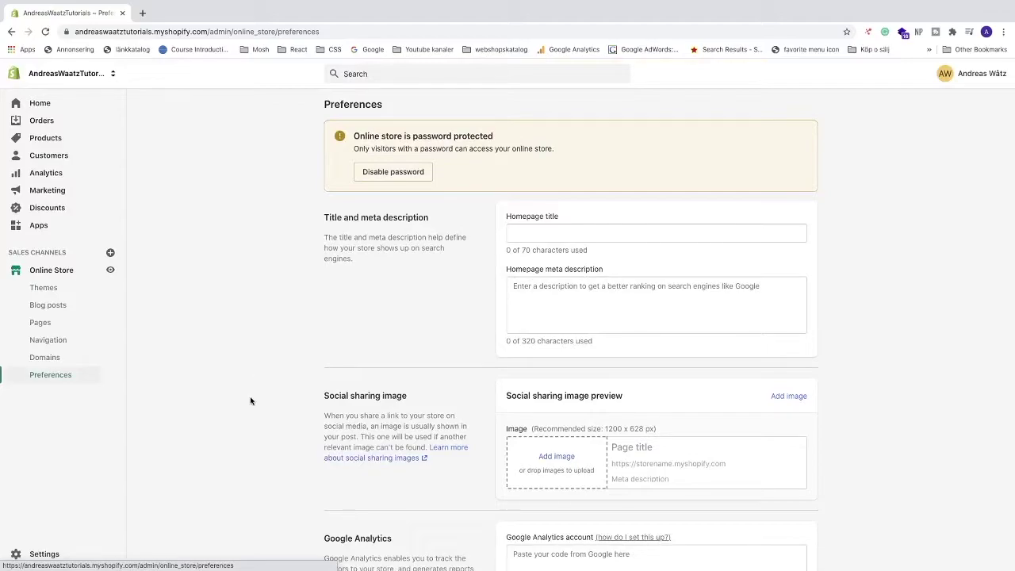
scroll(251, 401, "down", 3)
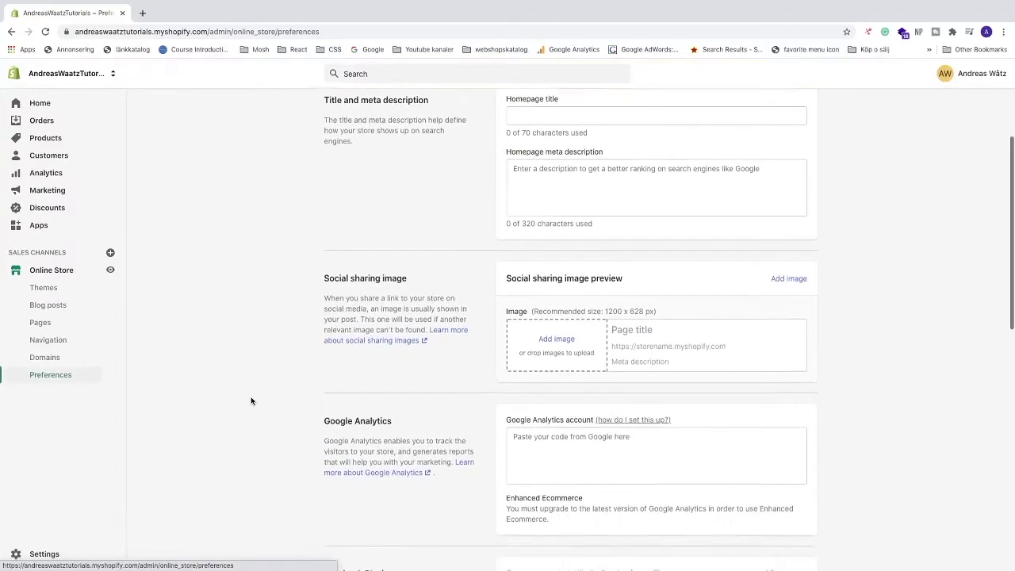
scroll(250, 400, "down", 5)
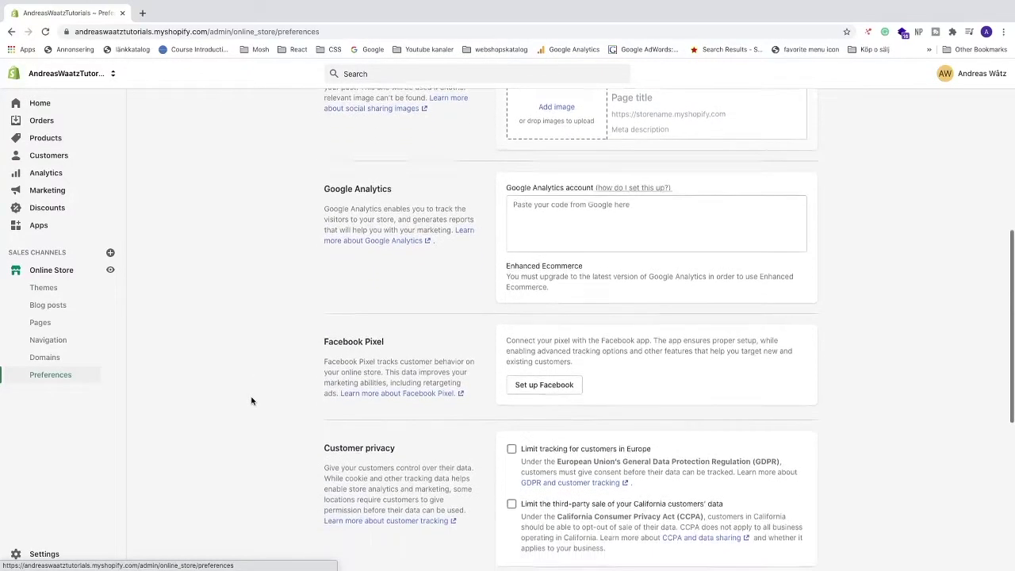
scroll(250, 400, "down", 7)
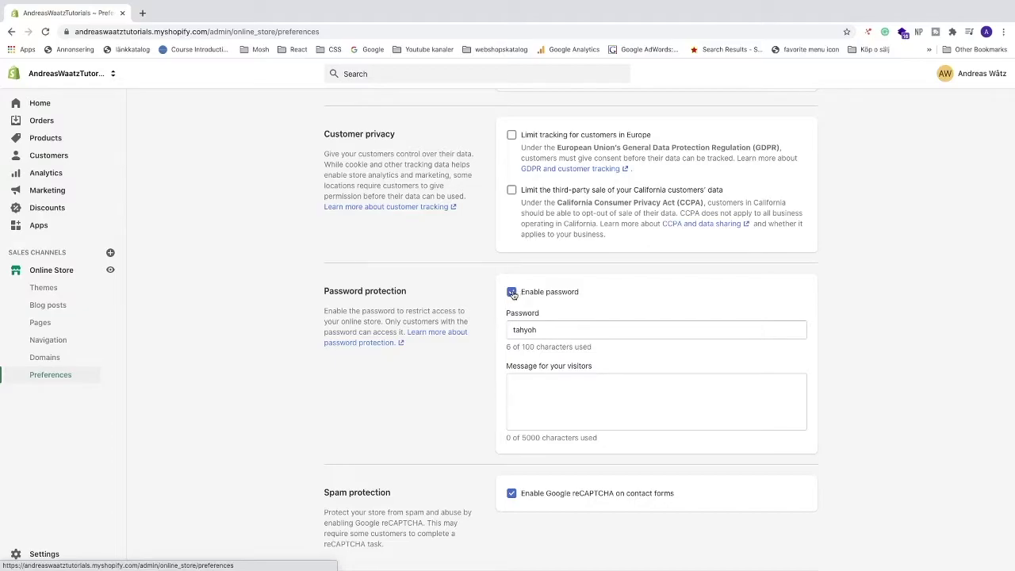
scroll(512, 294, "up", 5)
left_click(513, 318)
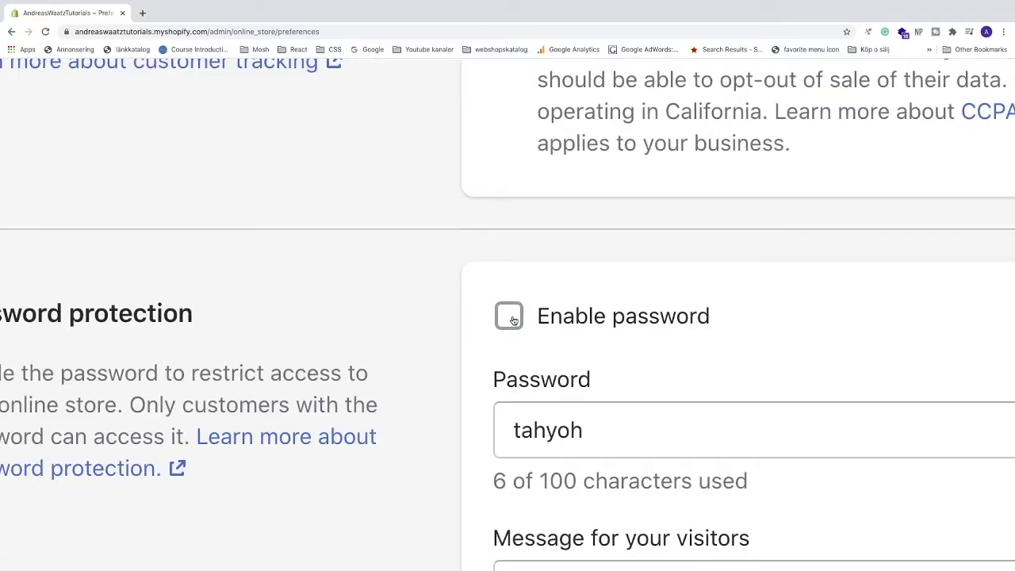
scroll(505, 345, "right", 3)
scroll(504, 343, "down", 2)
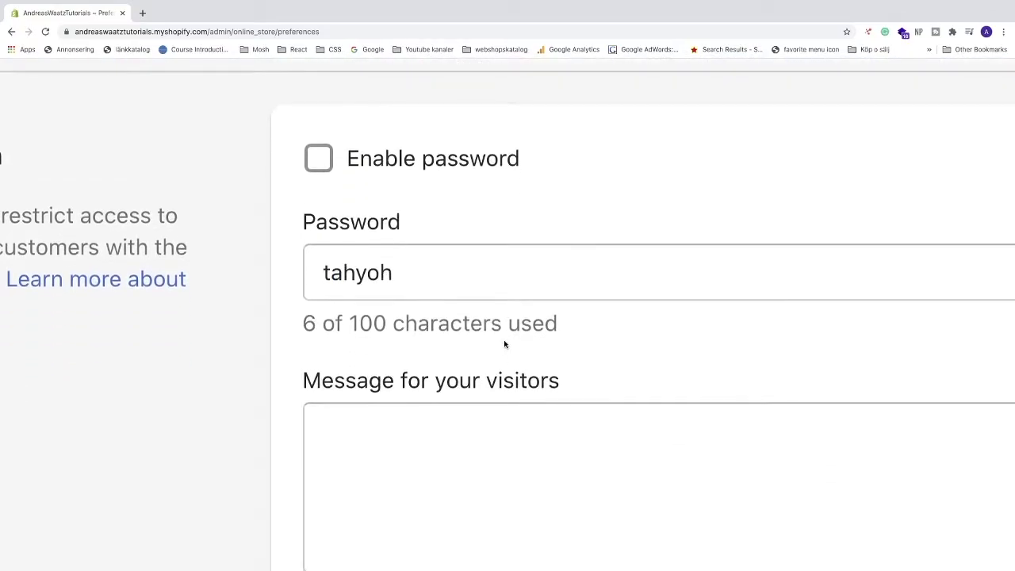
scroll(504, 341, "down", 5)
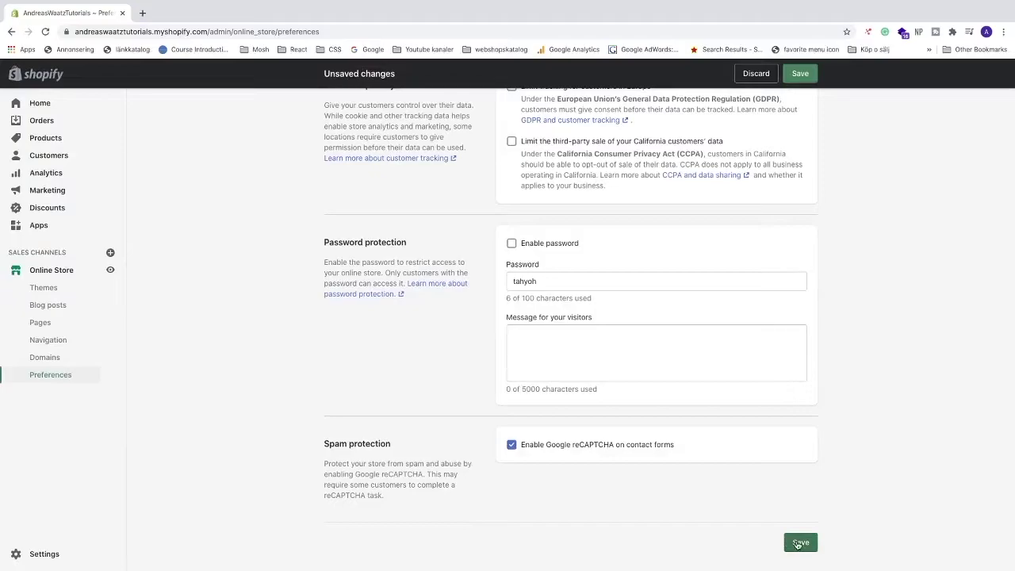
scroll(798, 544, "up", 5)
left_click(492, 490)
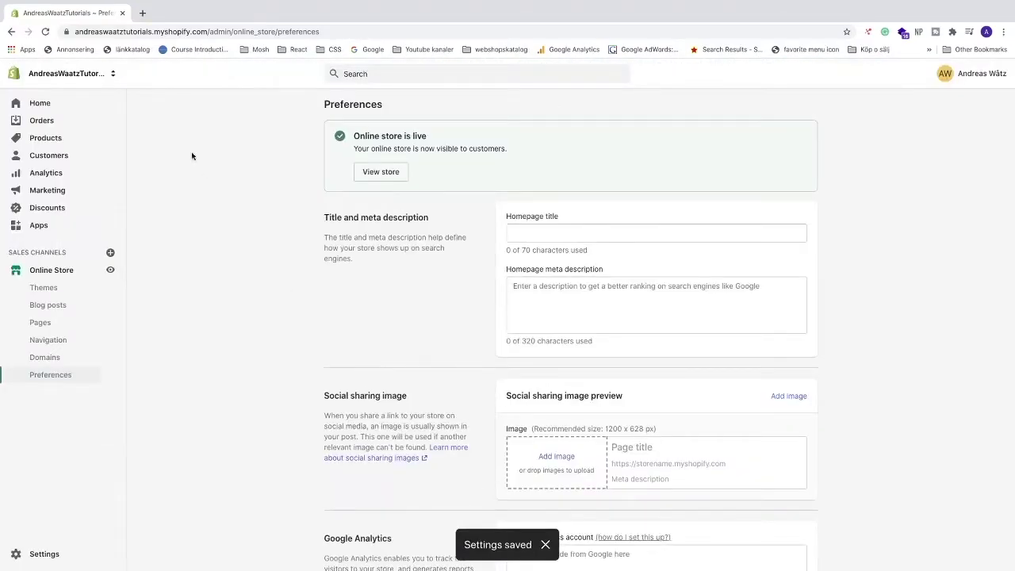
Step: Search Google for "google search console" in a new browser tab
left_click(142, 13)
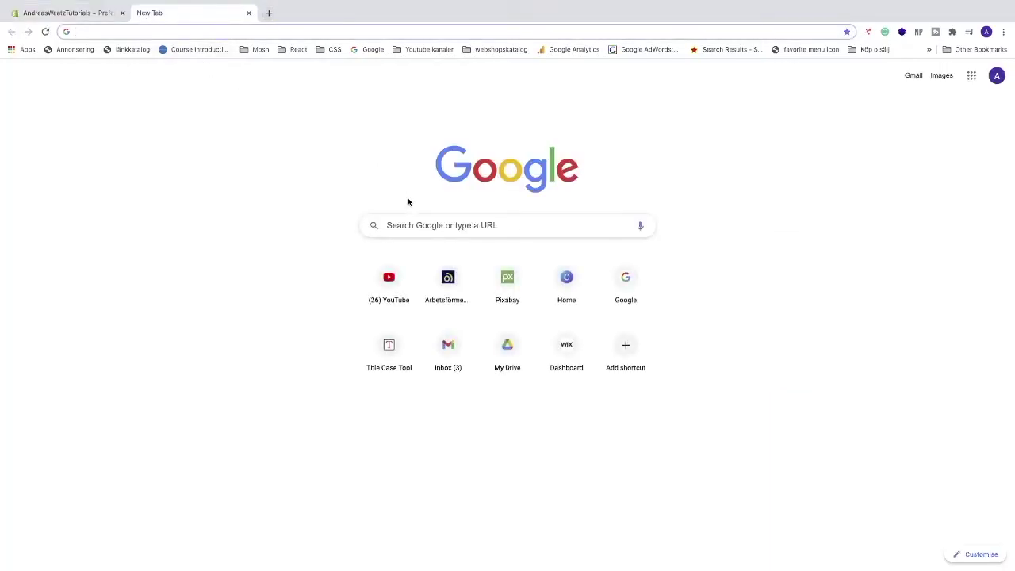
left_click(414, 225)
type("google search console")
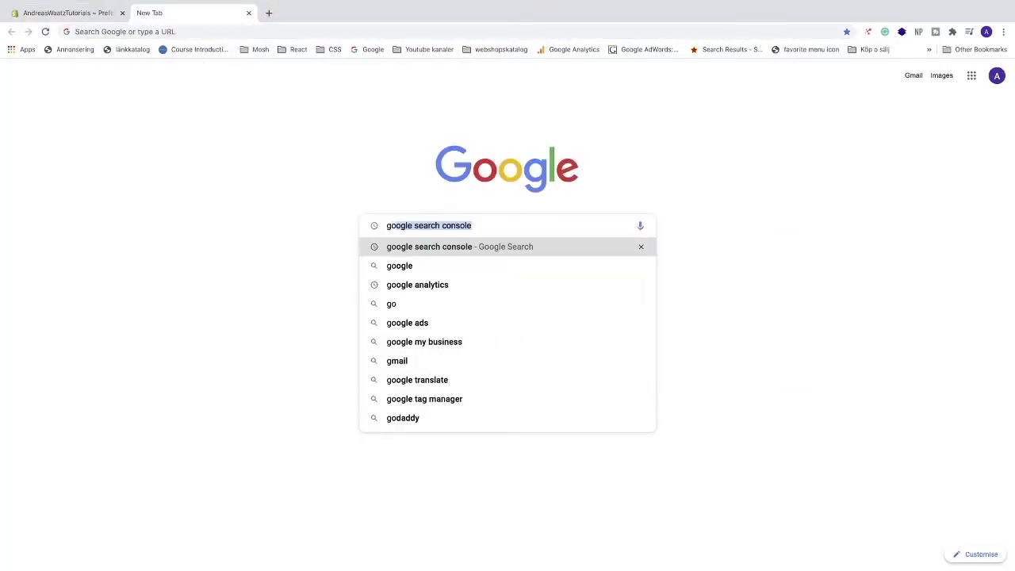
key("Return")
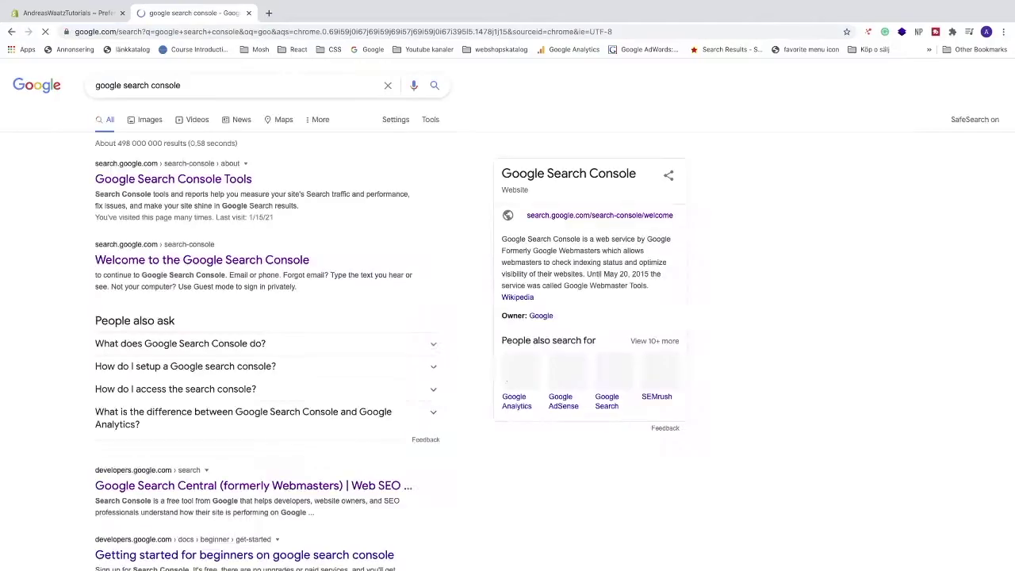
Step: Open the Google Search Console Tools result and start Search Console
scroll(137, 182, "up", 5)
scroll(140, 291, "left", 2)
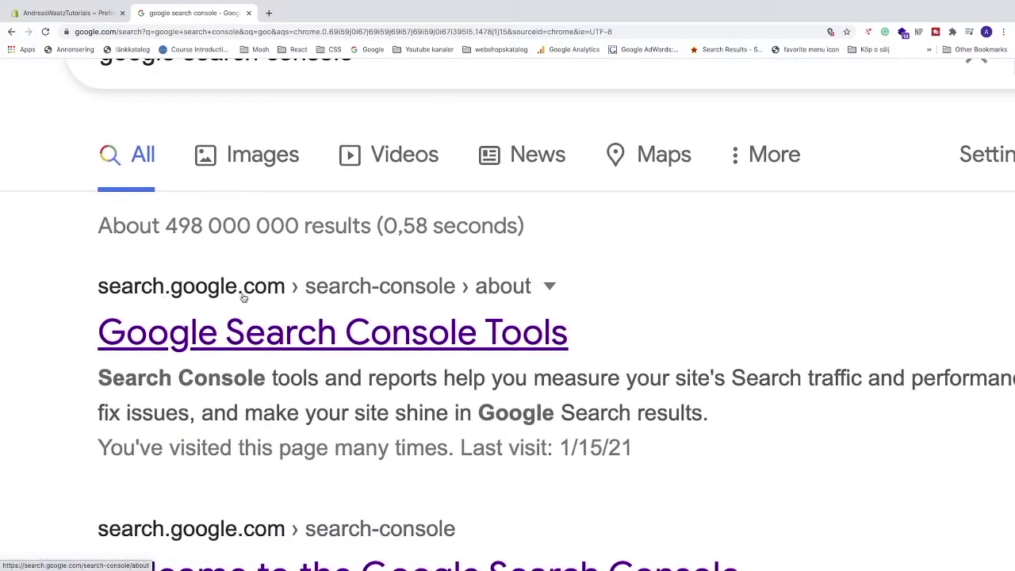
left_click(245, 338)
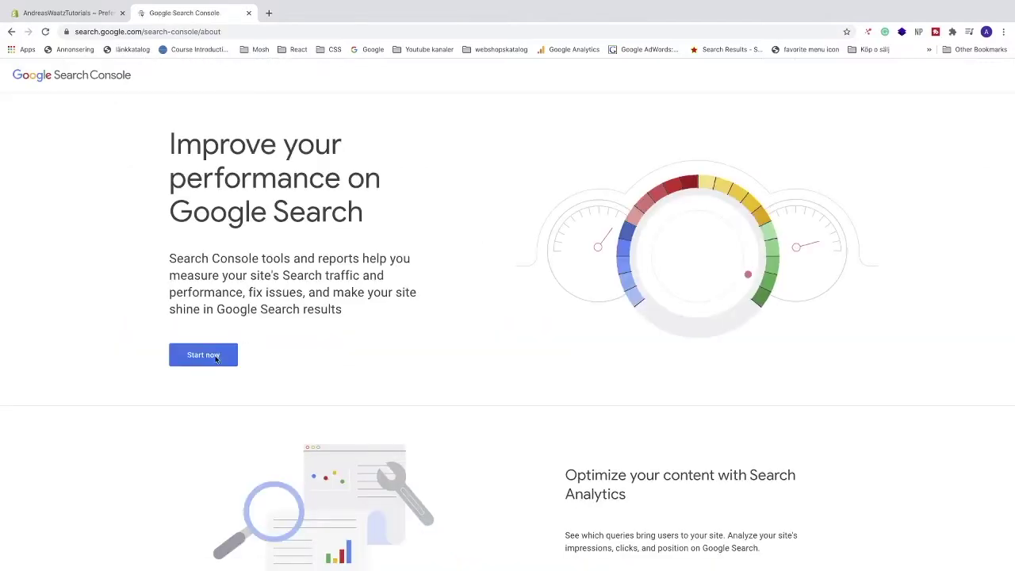
left_click(215, 359)
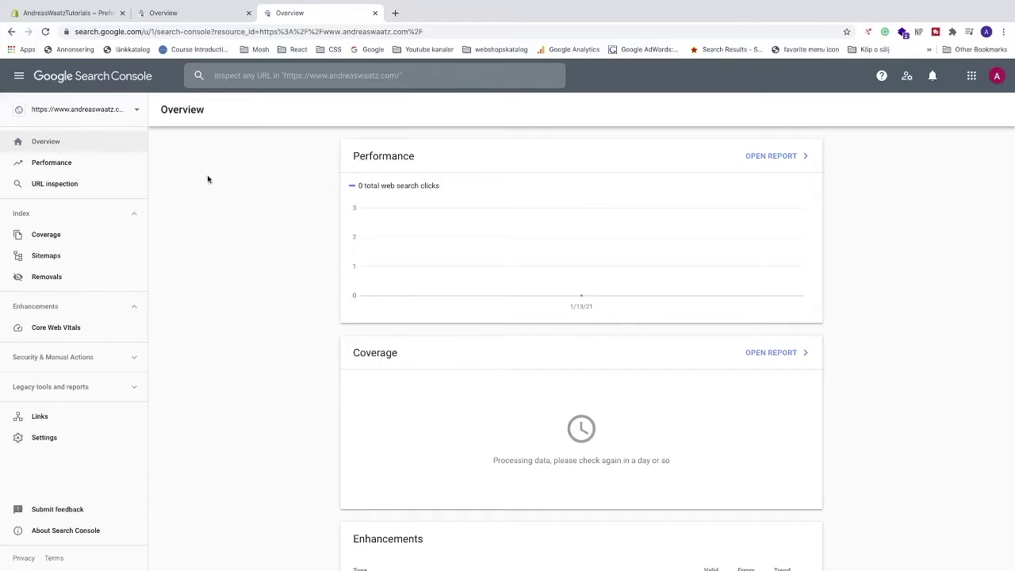
Step: Begin adding a new property in Search Console, using the URL prefix property type
scroll(90, 118, "up", 5)
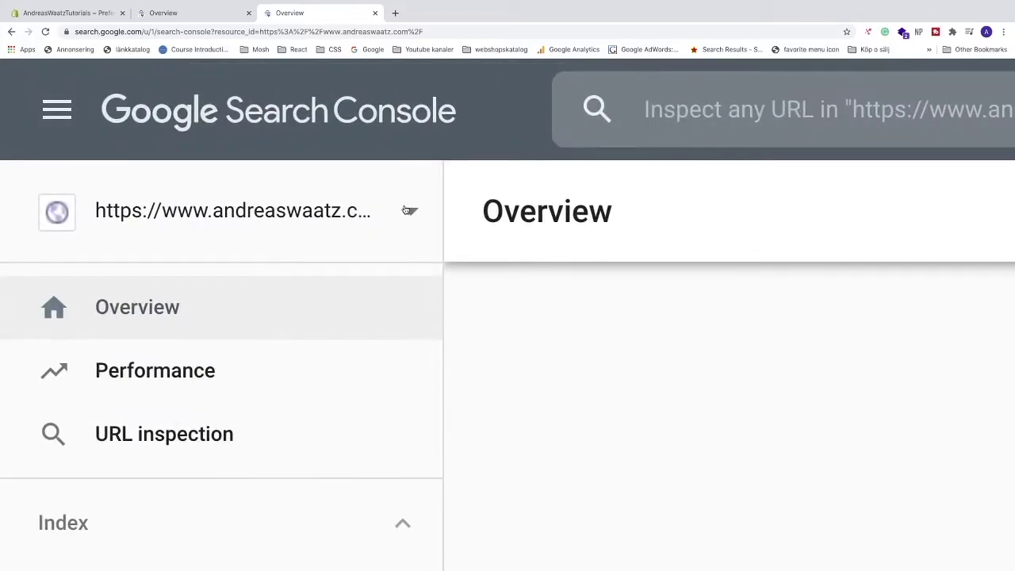
left_click(409, 210)
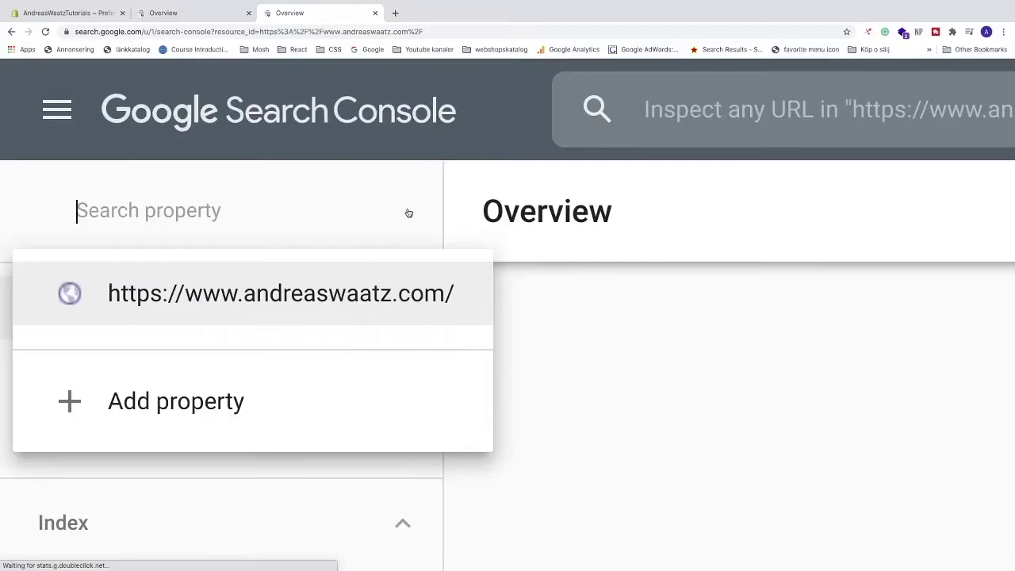
left_click(161, 402)
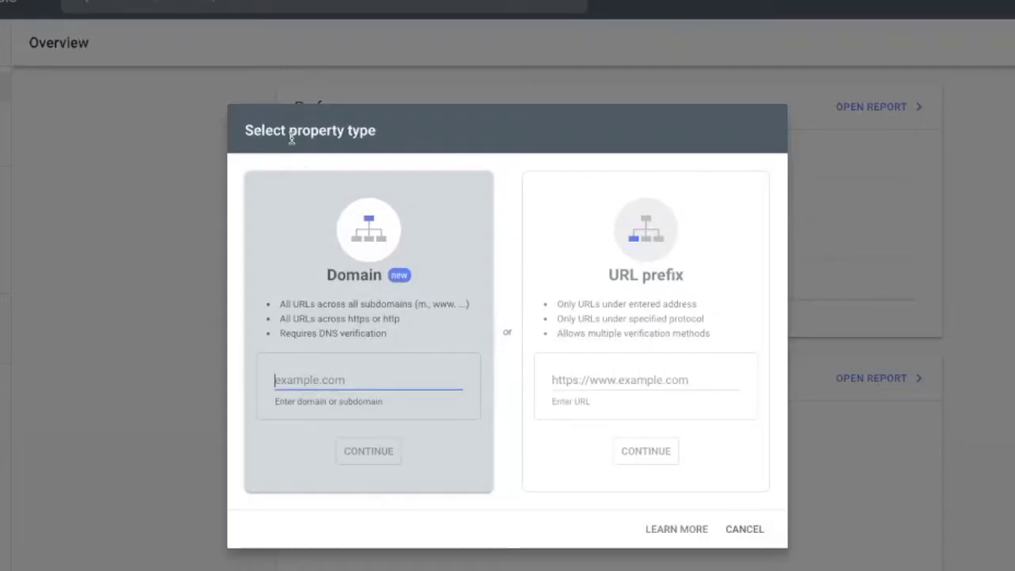
left_click(631, 282)
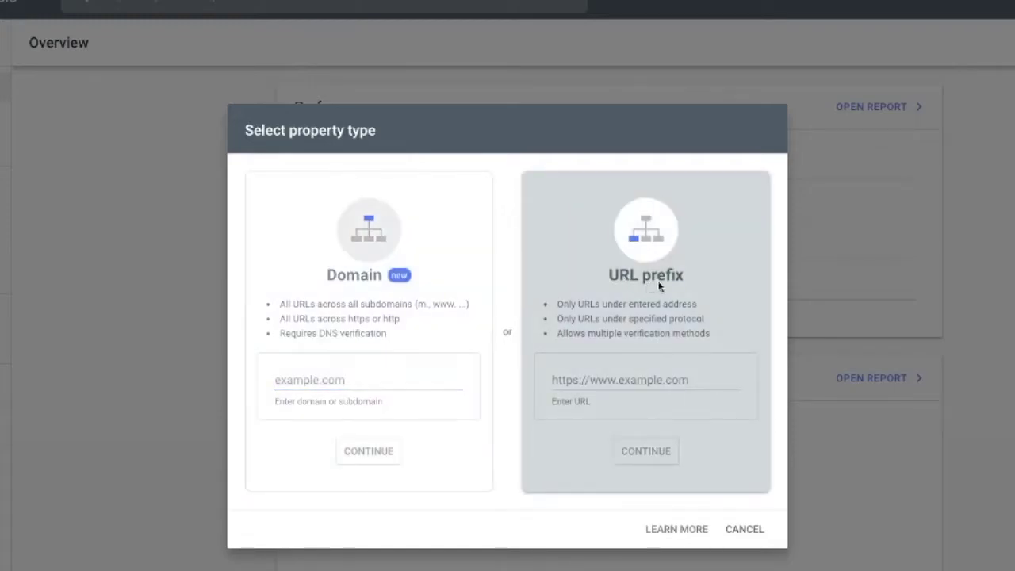
left_click(601, 357)
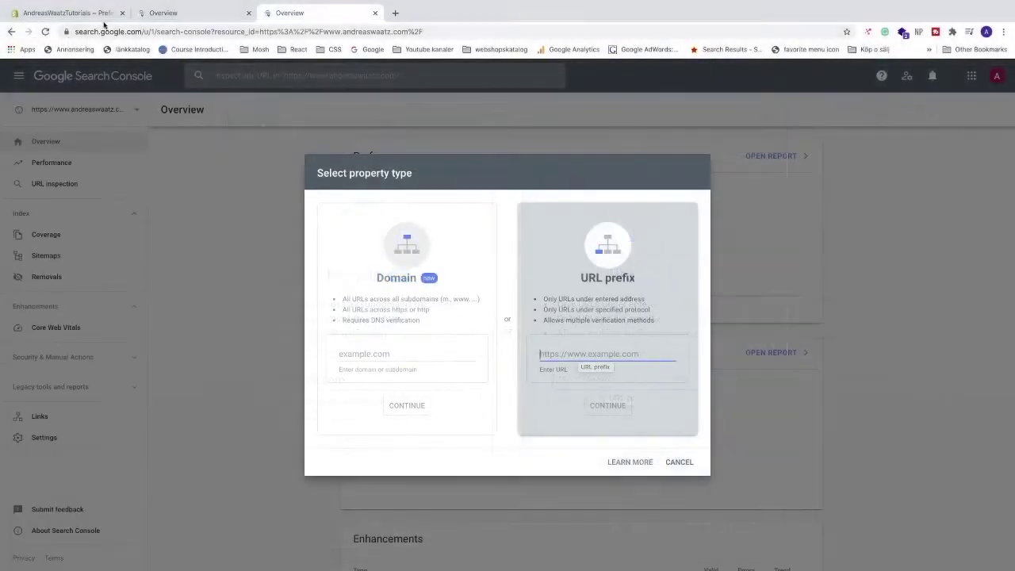
Step: Switch to the Shopify admin, view the live online store and copy its web address
left_click(74, 14)
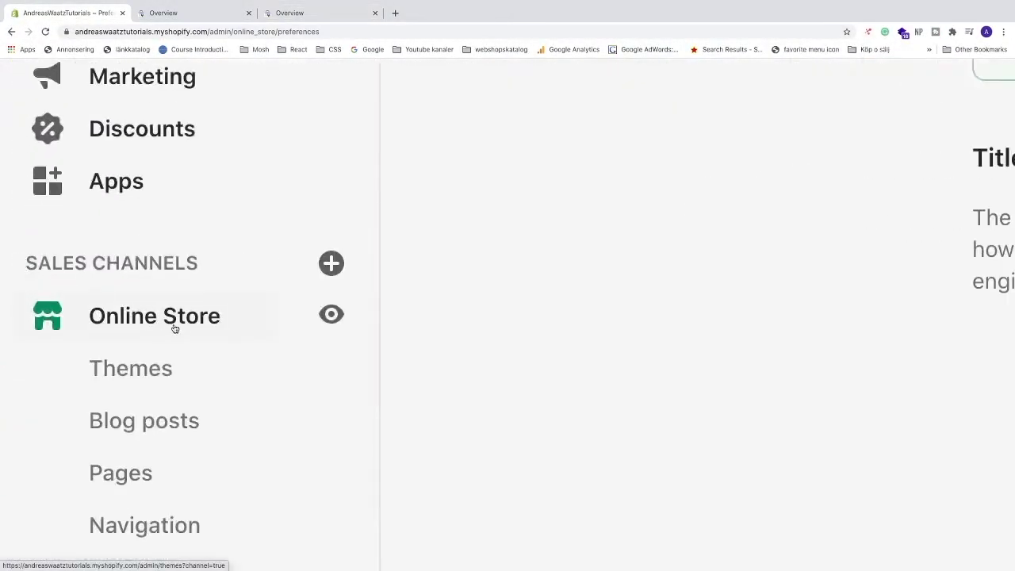
left_click(331, 315)
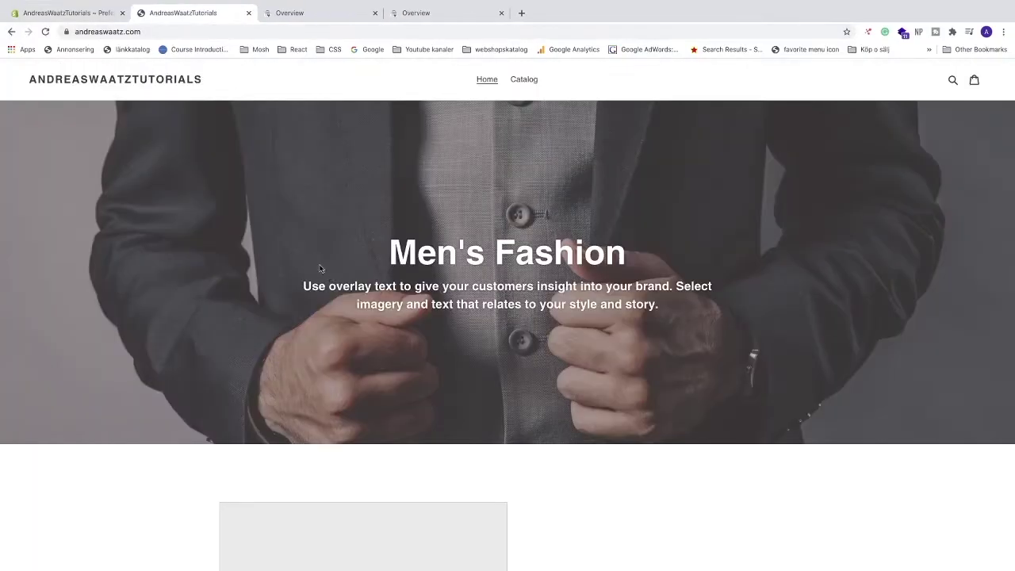
left_click(162, 33)
right_click(119, 32)
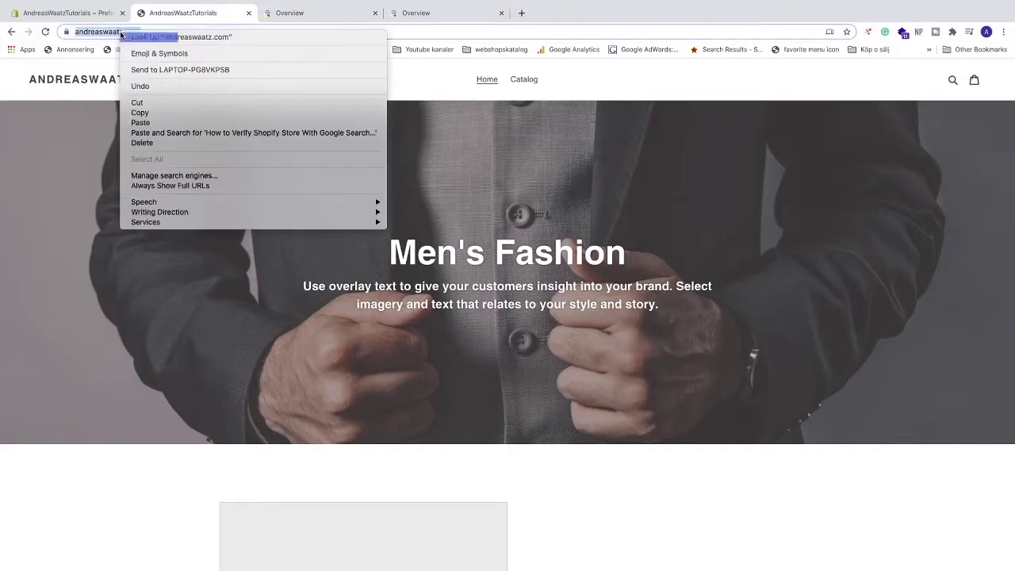
left_click(153, 114)
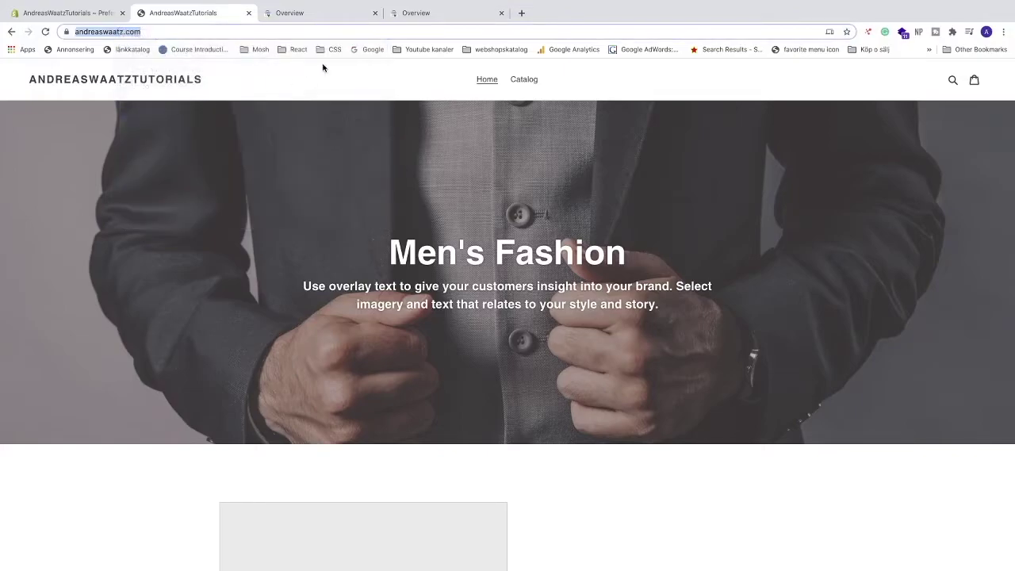
left_click(413, 13)
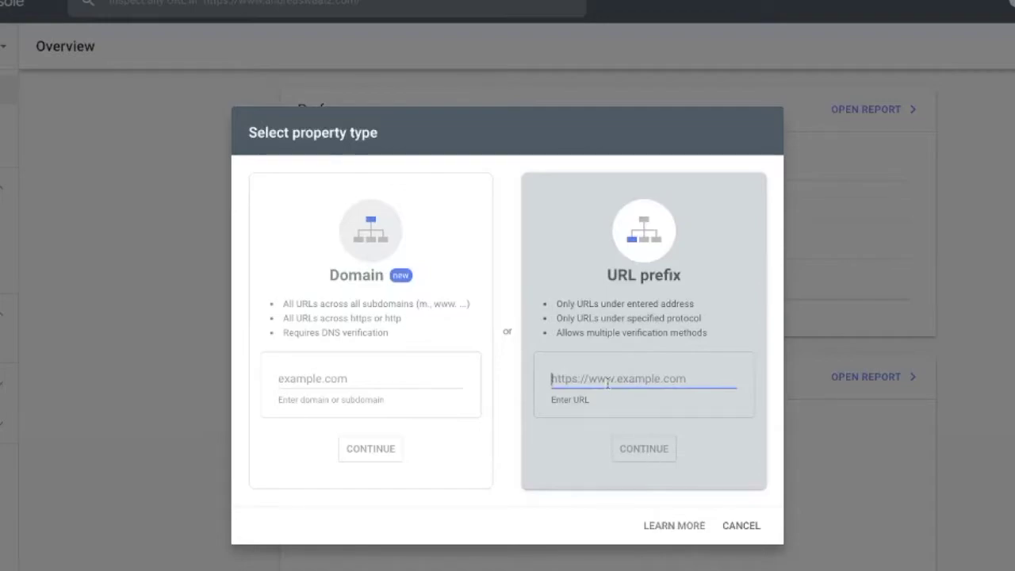
key("ctrl+v")
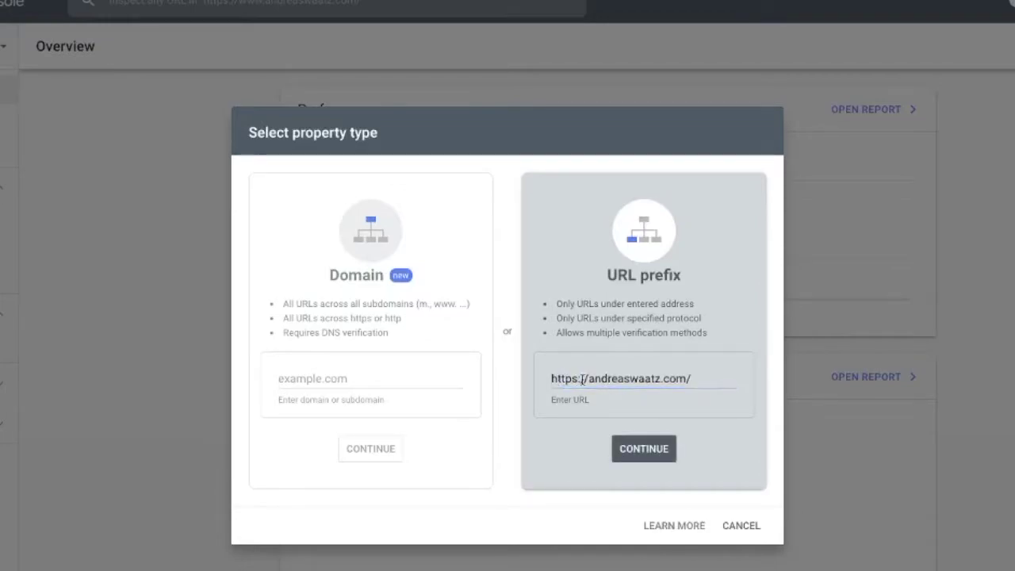
left_click_drag(583, 379, 552, 378)
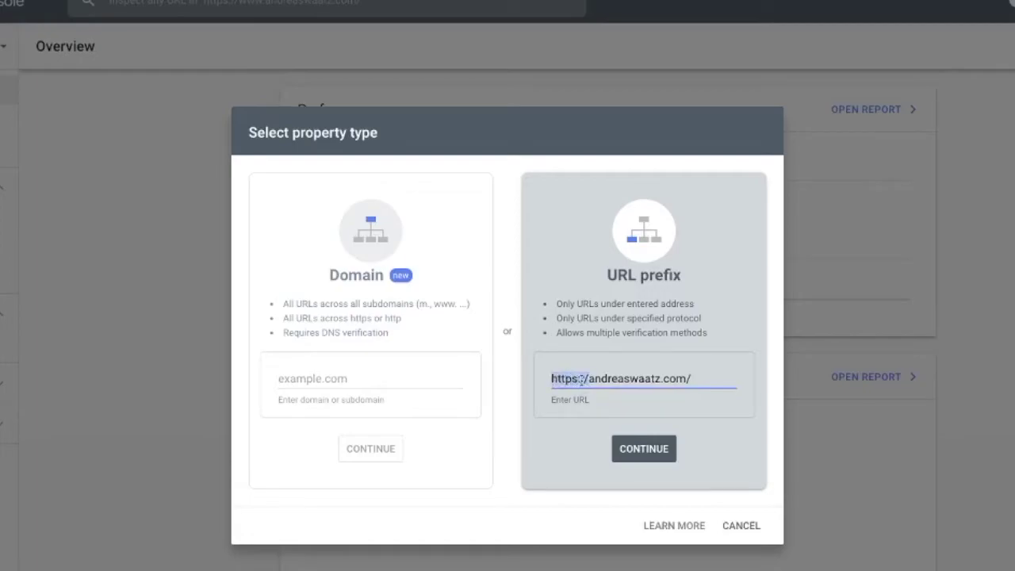
left_click(575, 426)
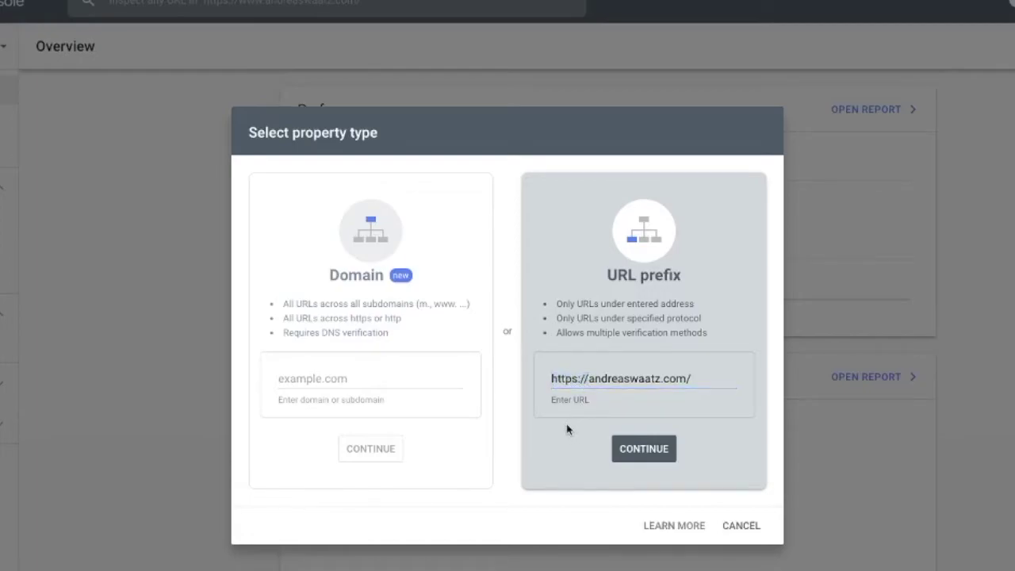
Step: Continue to ownership verification and copy the meta tag of the HTML tag method
left_click(645, 449)
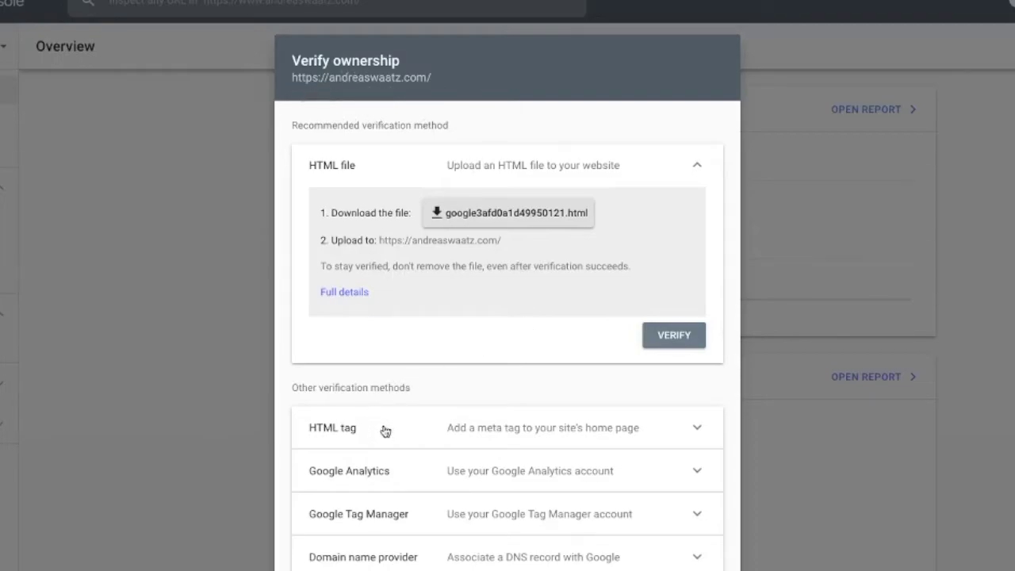
left_click(387, 430)
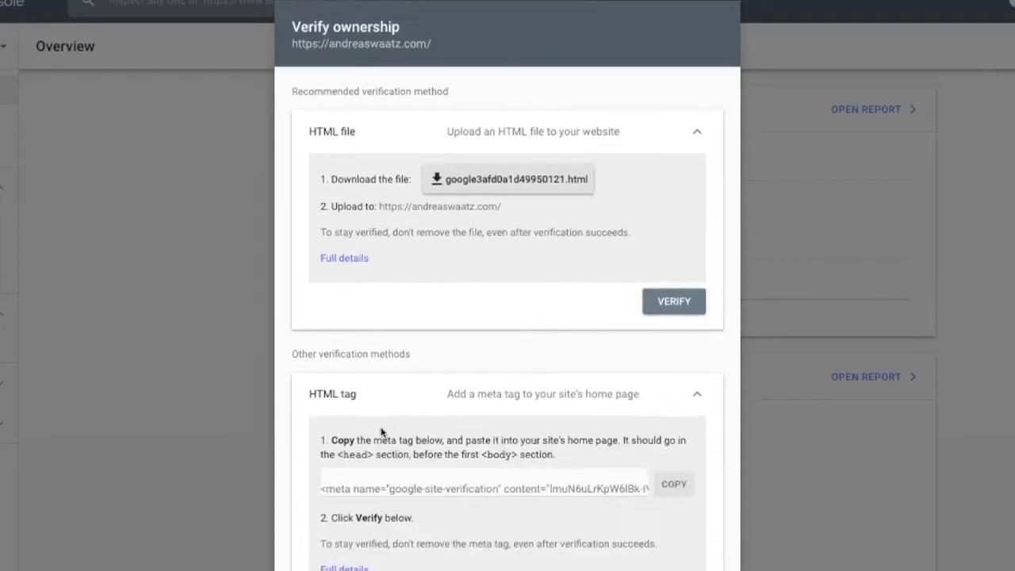
left_click(676, 490)
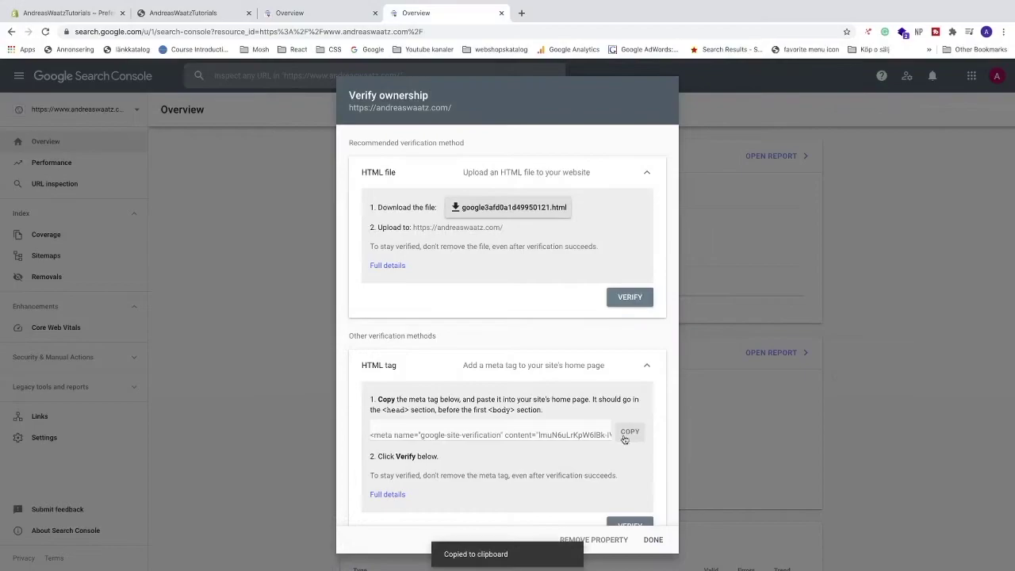
Step: Switch to the Shopify admin and open the code editor for the current theme of the online store
left_click(71, 13)
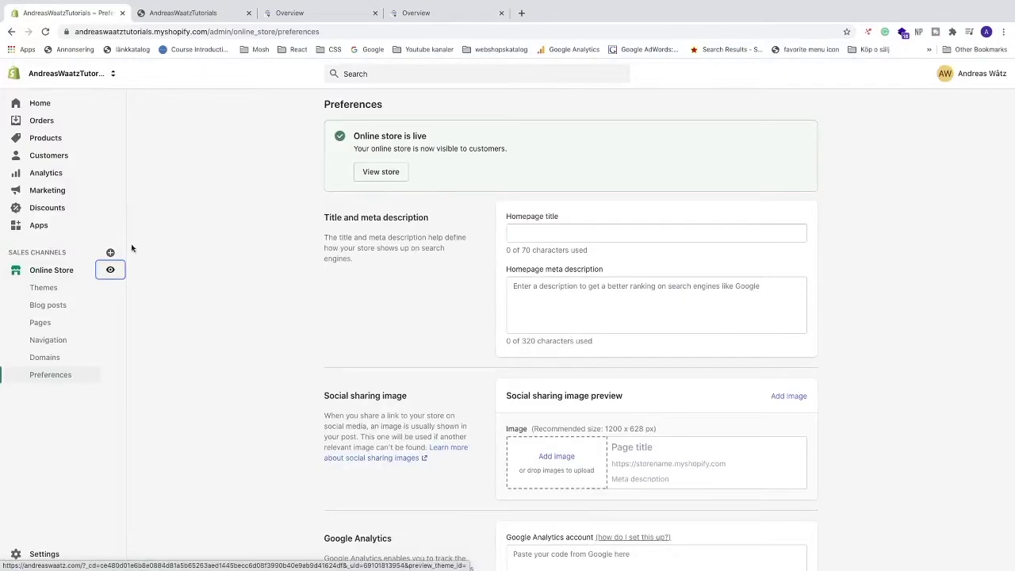
scroll(61, 271, "up", 10)
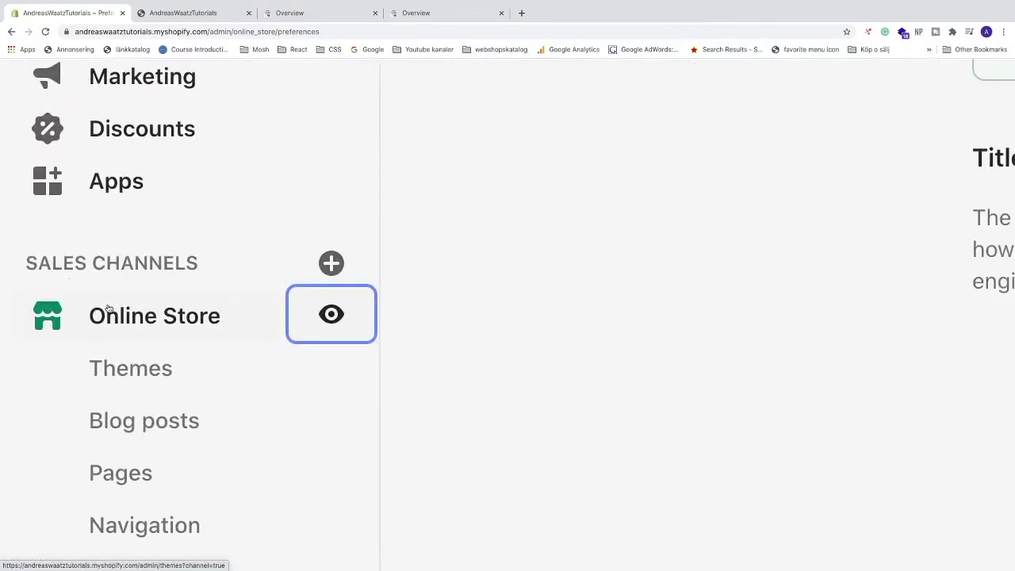
left_click(128, 377)
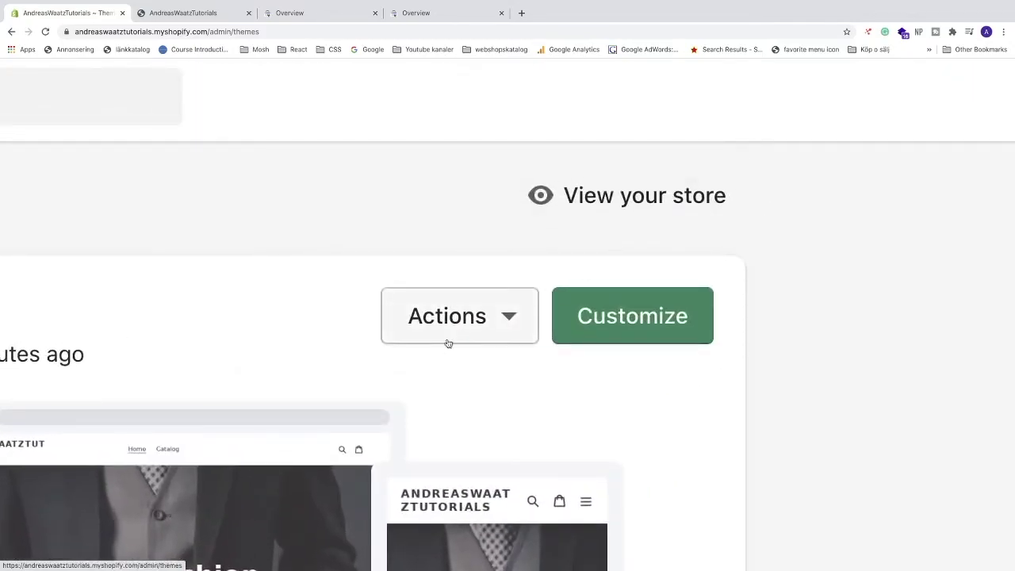
left_click(737, 149)
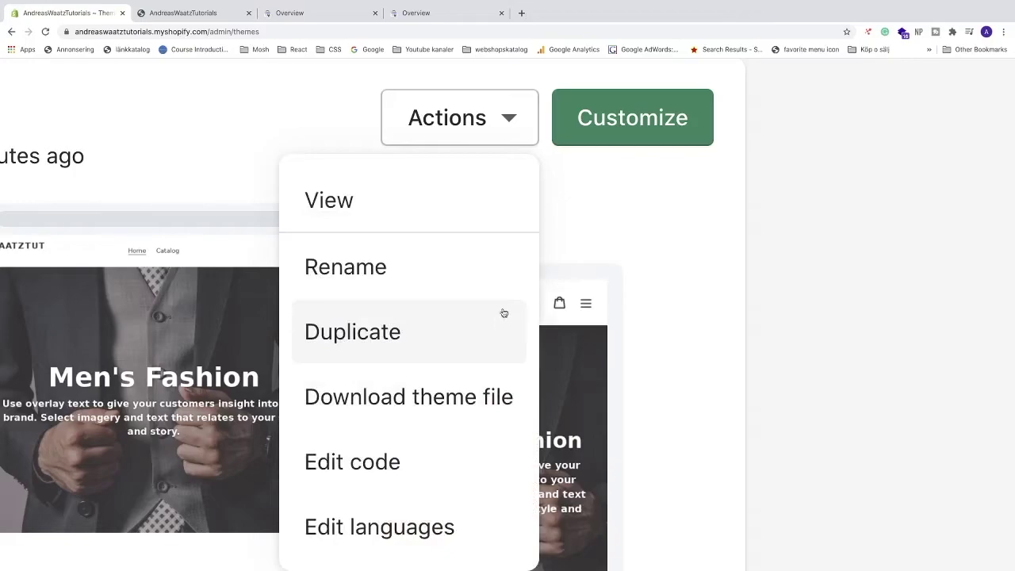
left_click(367, 469)
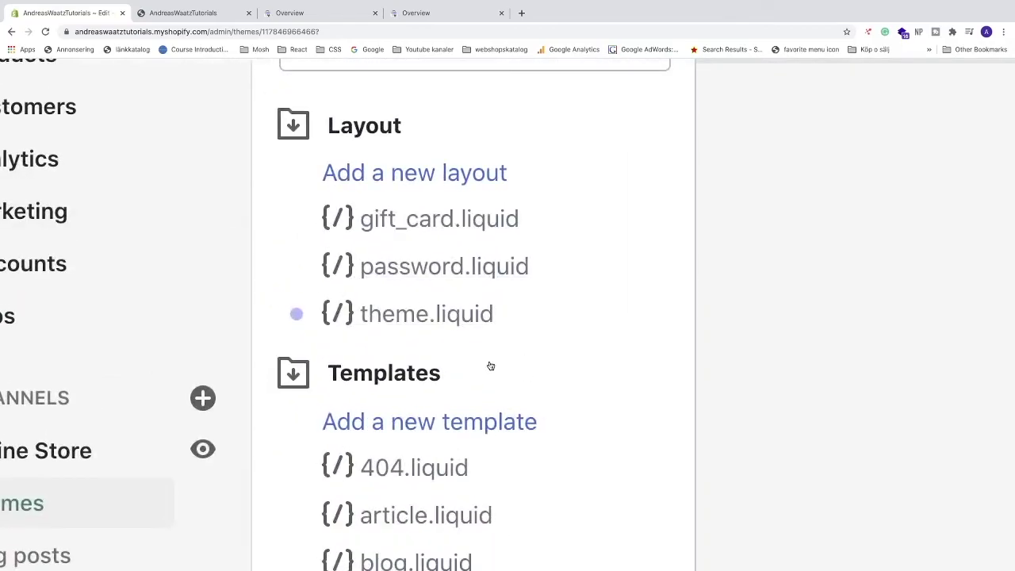
Step: Open the theme.liquid layout file in the code editor and bring its opening head section into view
left_click(426, 318)
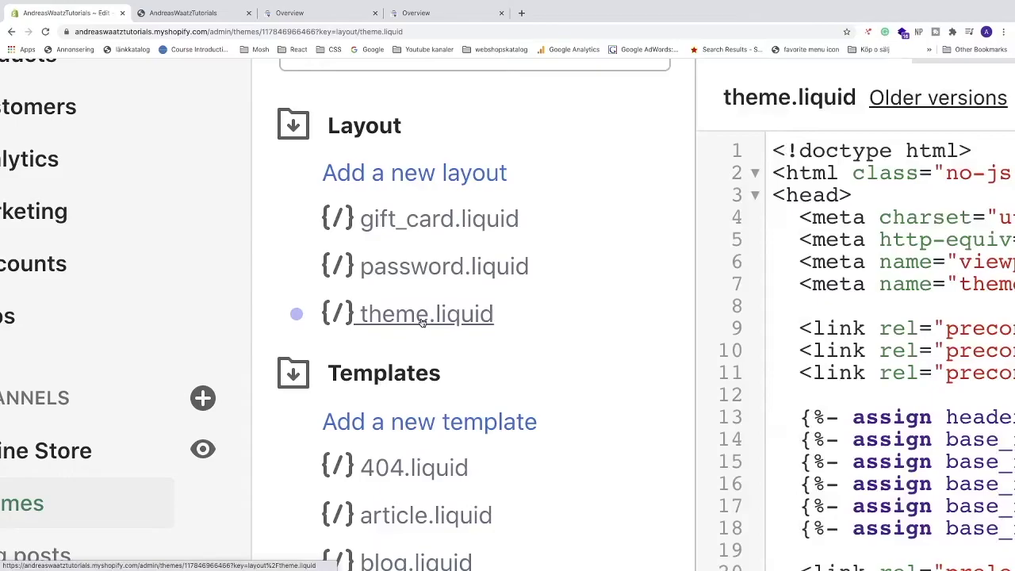
scroll(763, 317, "right", 5)
scroll(763, 317, "right", 5)
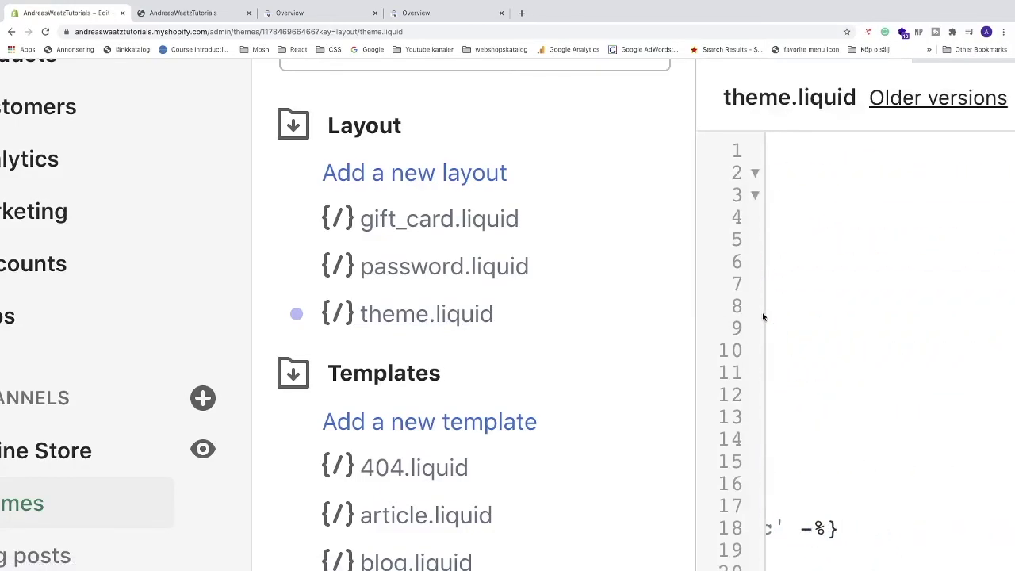
key("ctrl+0")
scroll(332, 316, "left", 10)
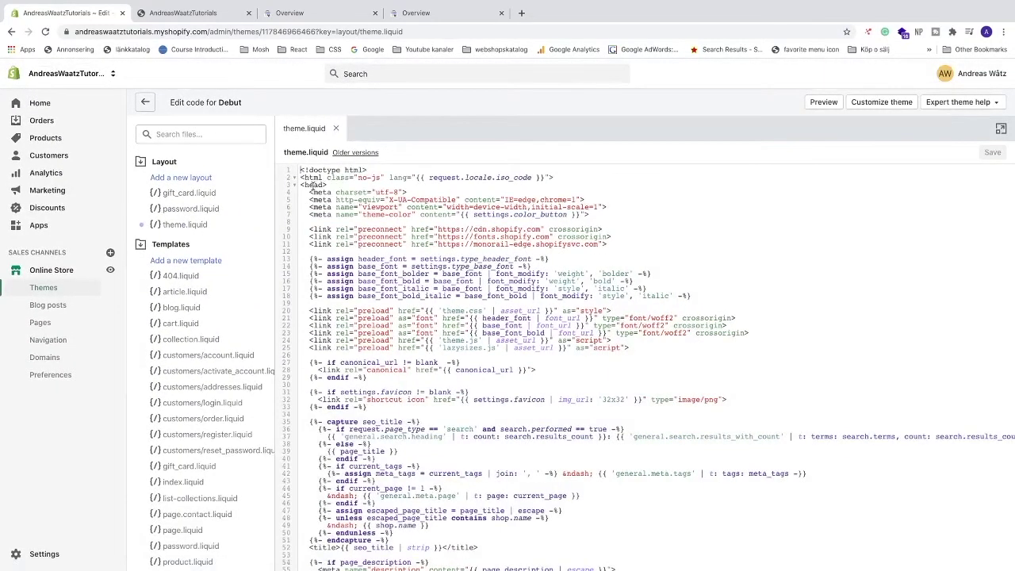
key("ctrl+plus")
key("ctrl+plus")
scroll(238, 222, "left", 2)
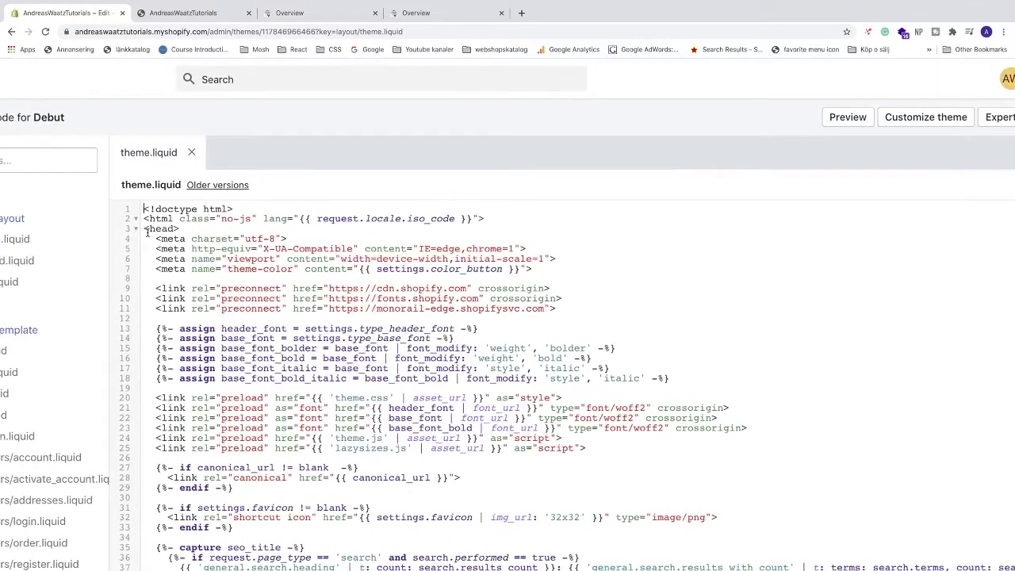
Step: Insert a new line directly below the opening <head> tag, paste the copied google-site-verification meta tag there and save theme.liquid
left_click_drag(147, 230, 183, 228)
left_click(183, 228)
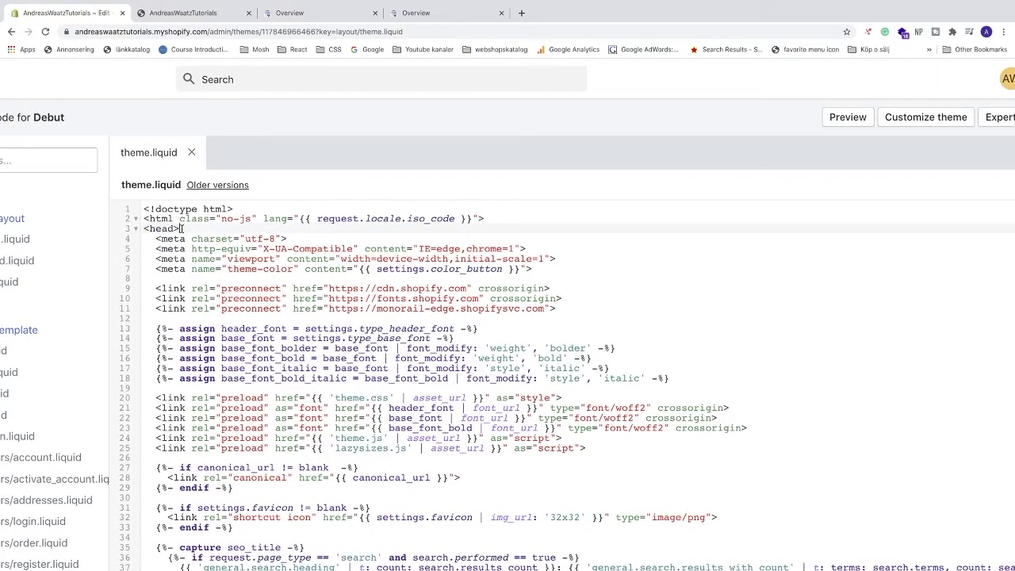
key("Return")
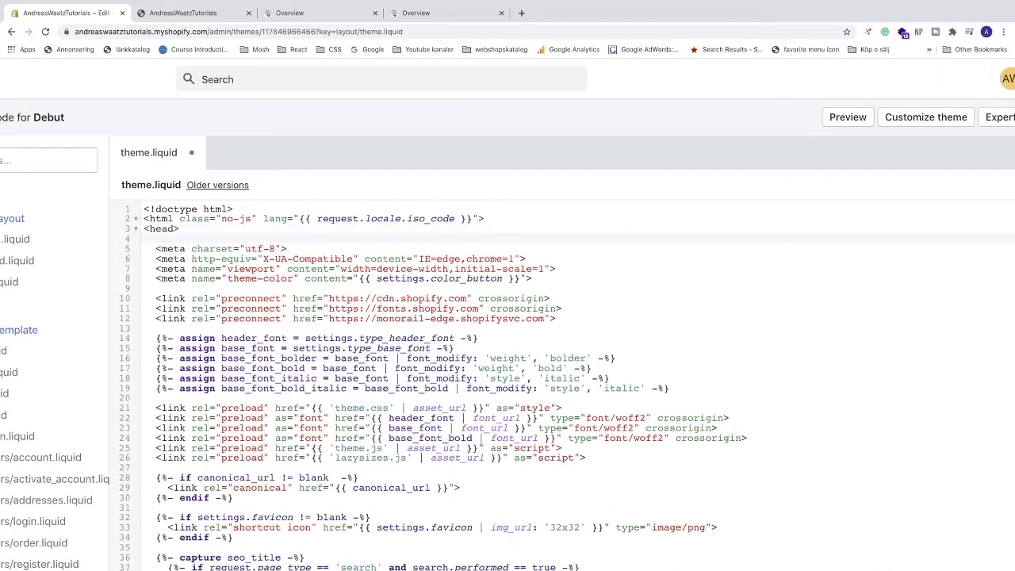
key("ctrl+v")
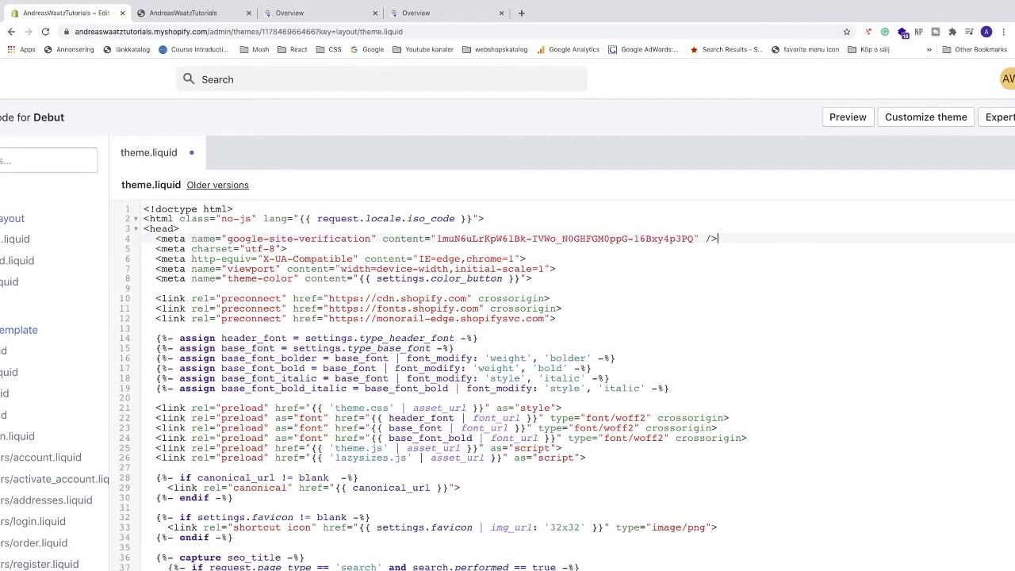
scroll(191, 228, "right", 10)
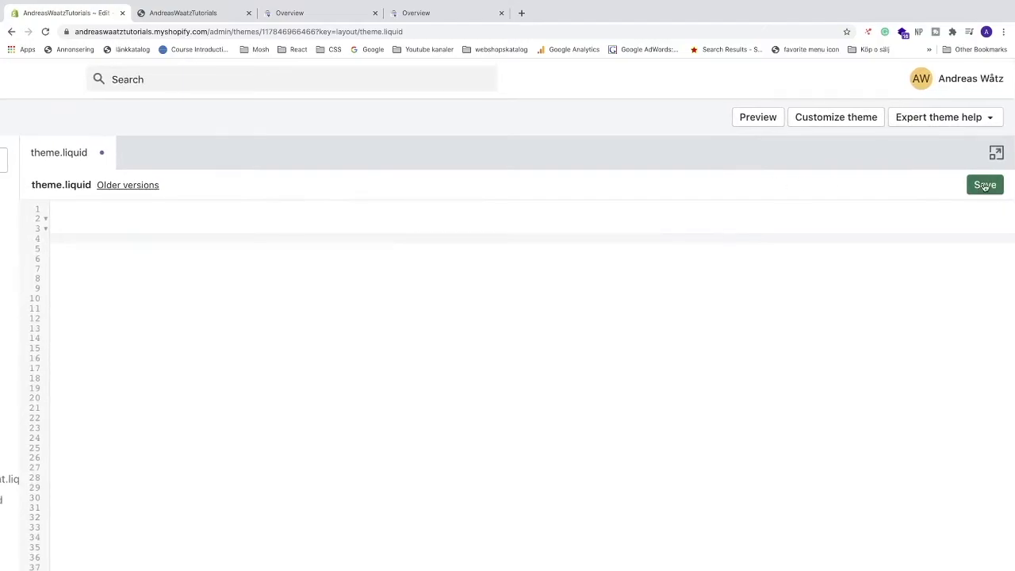
left_click(985, 185)
key("ctrl+0")
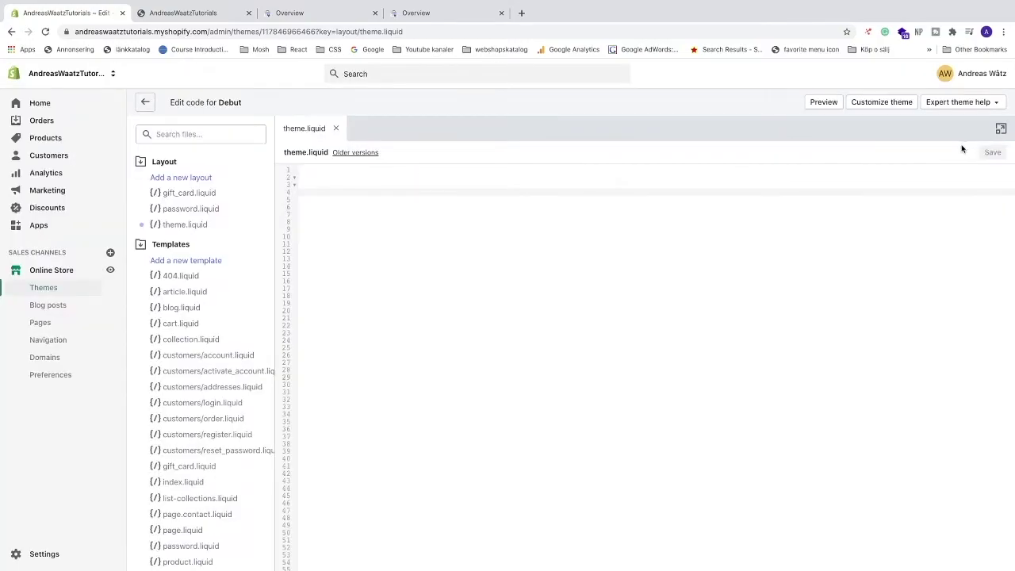
Step: Switch back to Search Console, verify ownership with the HTML tag method and go to the new property
left_click(433, 13)
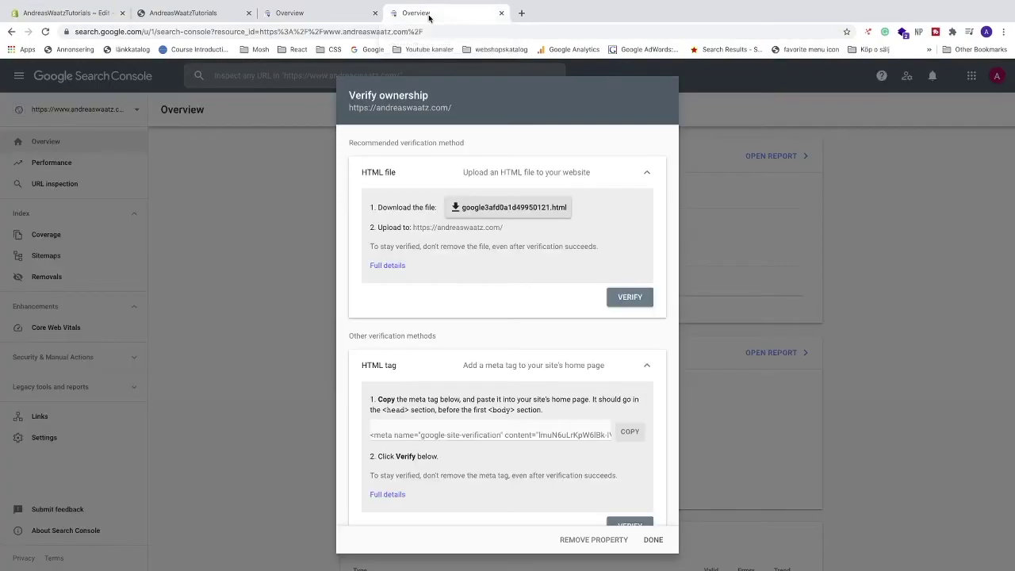
scroll(391, 331, "down", 1)
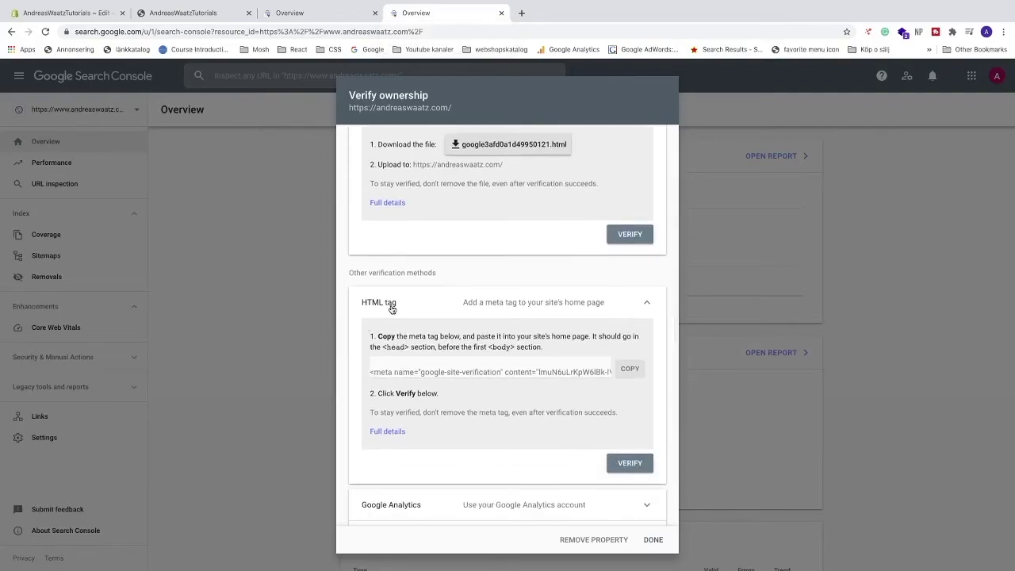
left_click(627, 465)
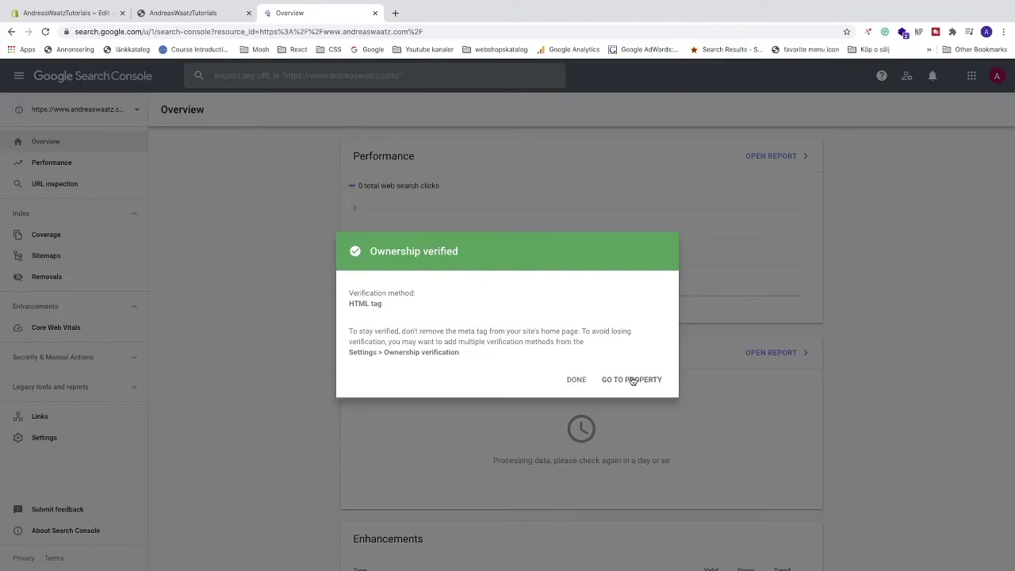
left_click(641, 379)
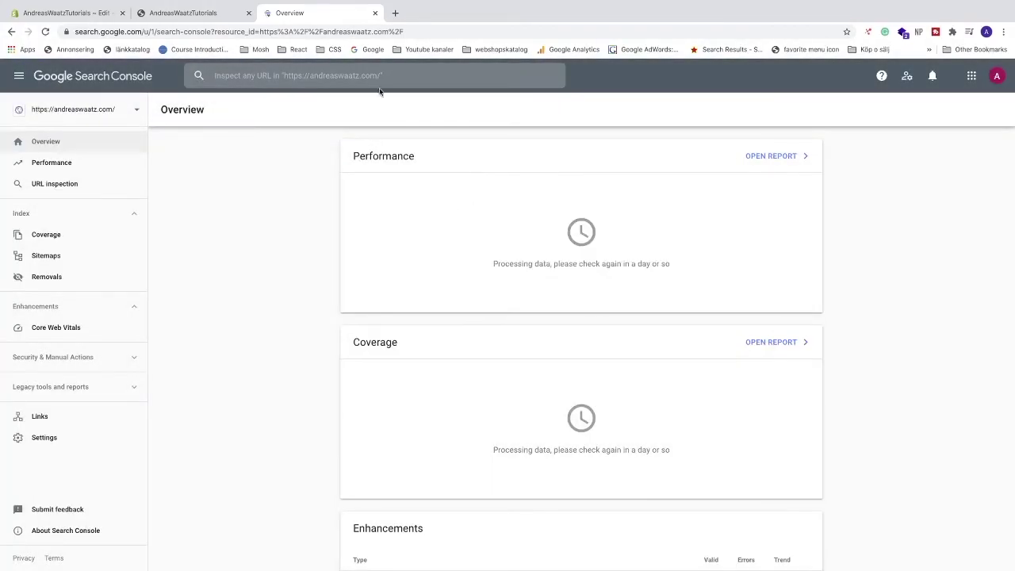